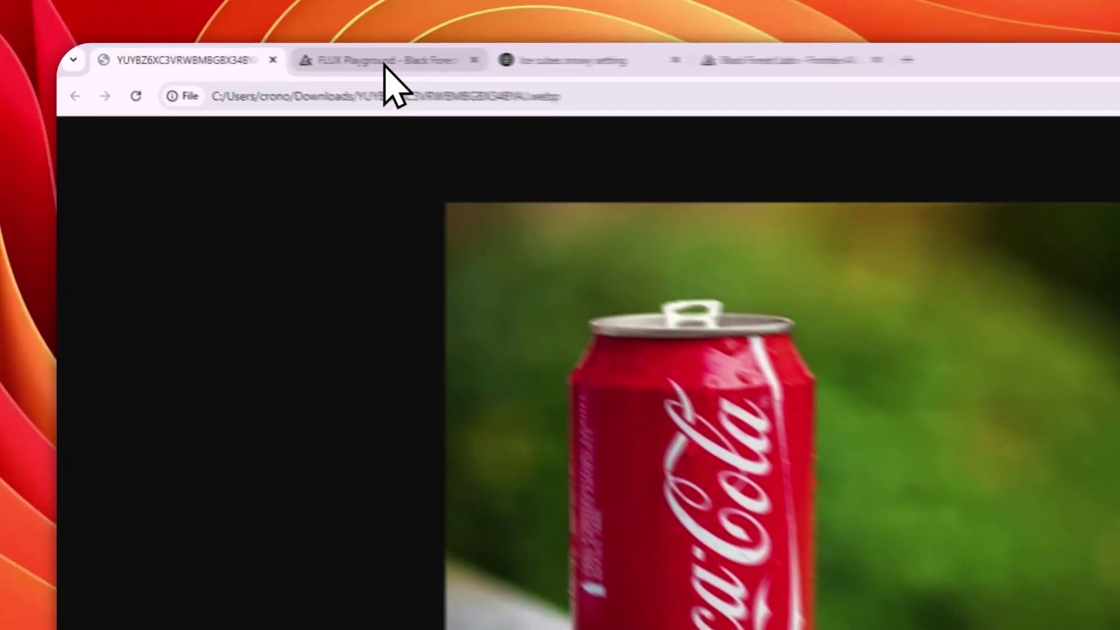
- Switch to the FLUX Playground tab showing the Coca-Cola can in snow with ice cubes
{"action": "left_click", "coordinate": [260, 55]}
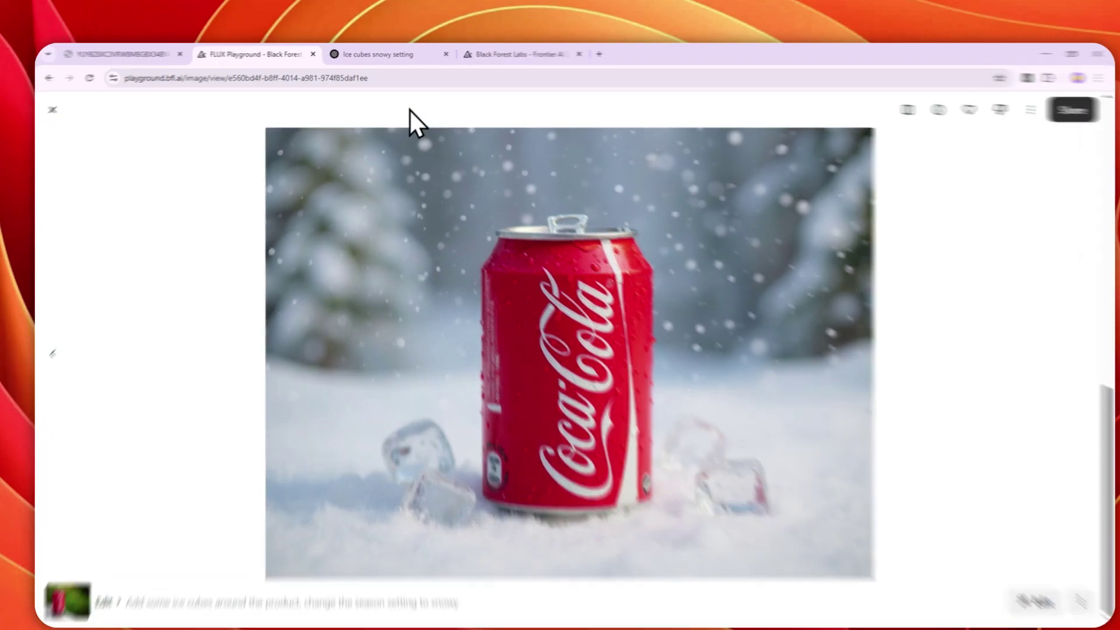
- Open the Black Forest Labs FLUX.1 Kontext page, select its heading, and browse the snowy-street demo
{"action": "left_click", "coordinate": [512, 53]}
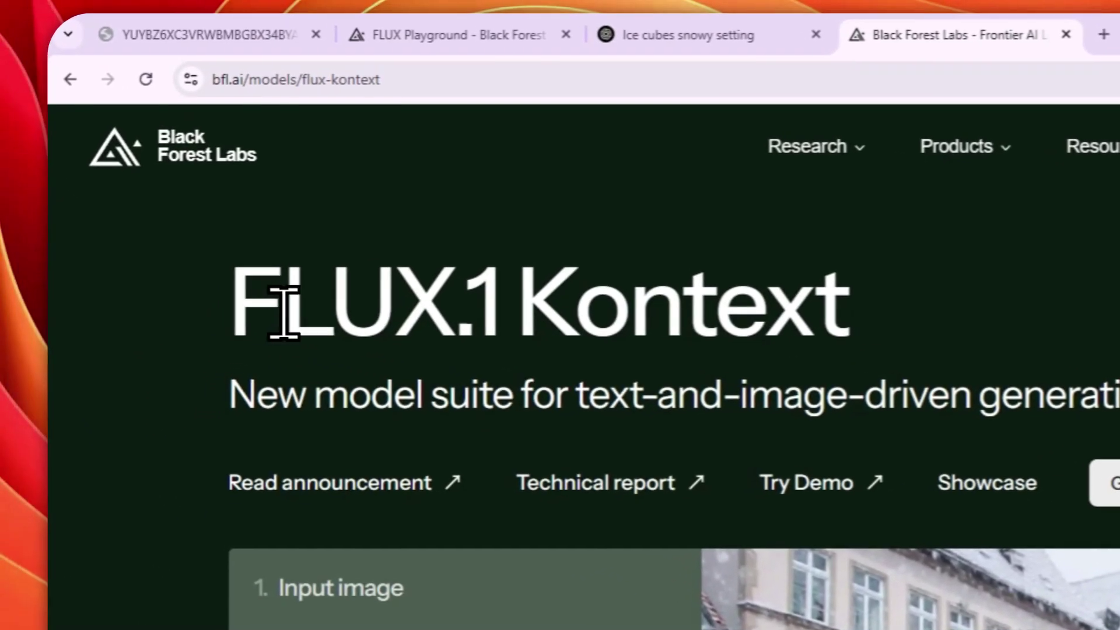
{"action": "mouse_move", "coordinate": [96, 284]}
{"action": "left_mouse_down"}
{"action": "mouse_move", "coordinate": [729, 284]}
{"action": "mouse_move", "coordinate": [803, 305]}
{"action": "left_mouse_up"}
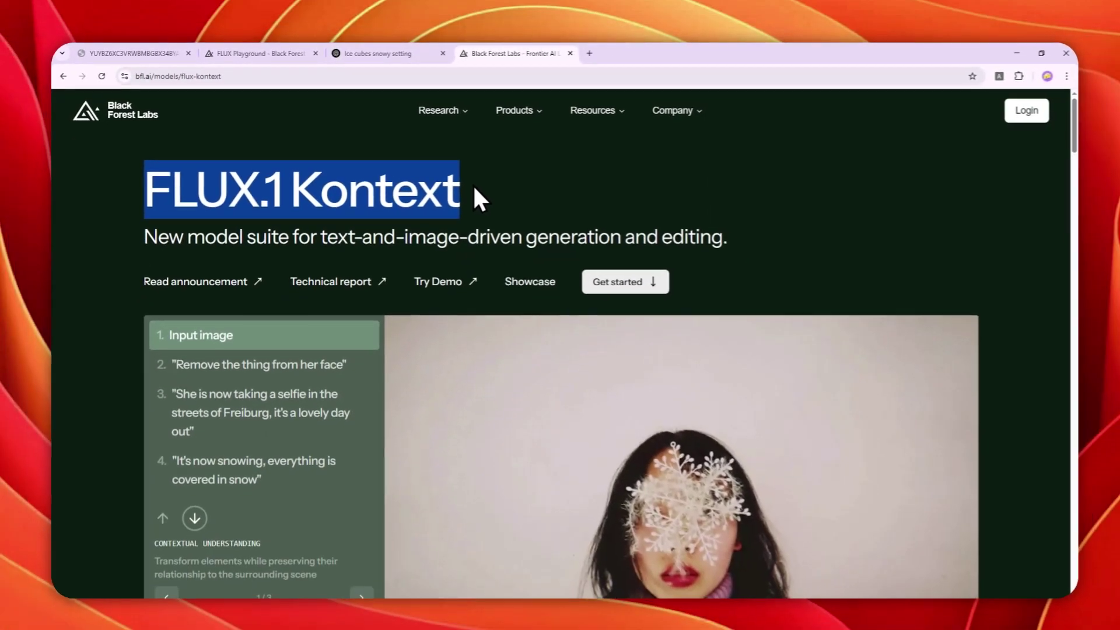
{"action": "scroll", "coordinate": [484, 213], "scroll_direction": "down", "scroll_amount": 2}
{"action": "scroll", "coordinate": [435, 173], "scroll_direction": "down", "scroll_amount": 2}
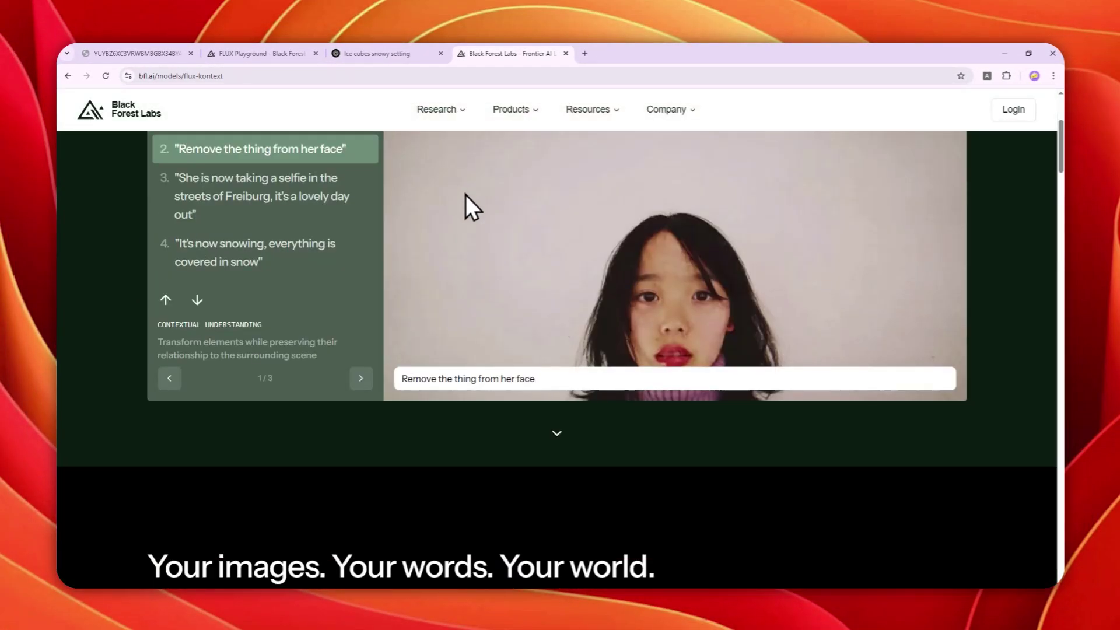
{"action": "scroll", "coordinate": [464, 208], "scroll_direction": "up", "scroll_amount": 2}
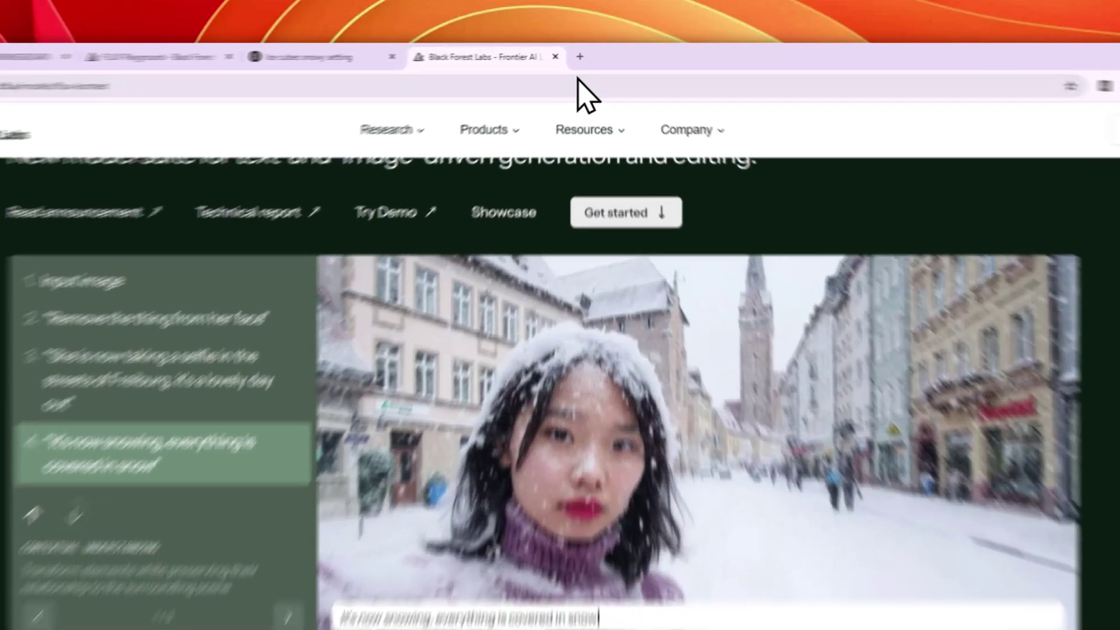
- Open playground.bfl.ai in a new tab and open bottle-2812214_1920.jpg in the browser
{"action": "left_click", "coordinate": [584, 53]}
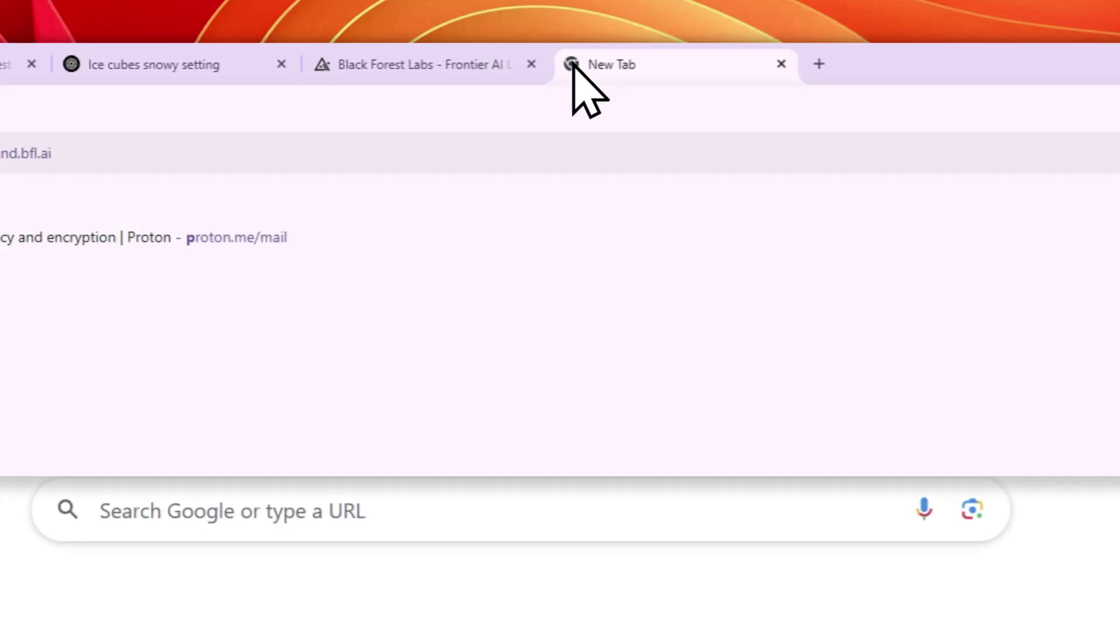
{"action": "key", "text": "Right"}
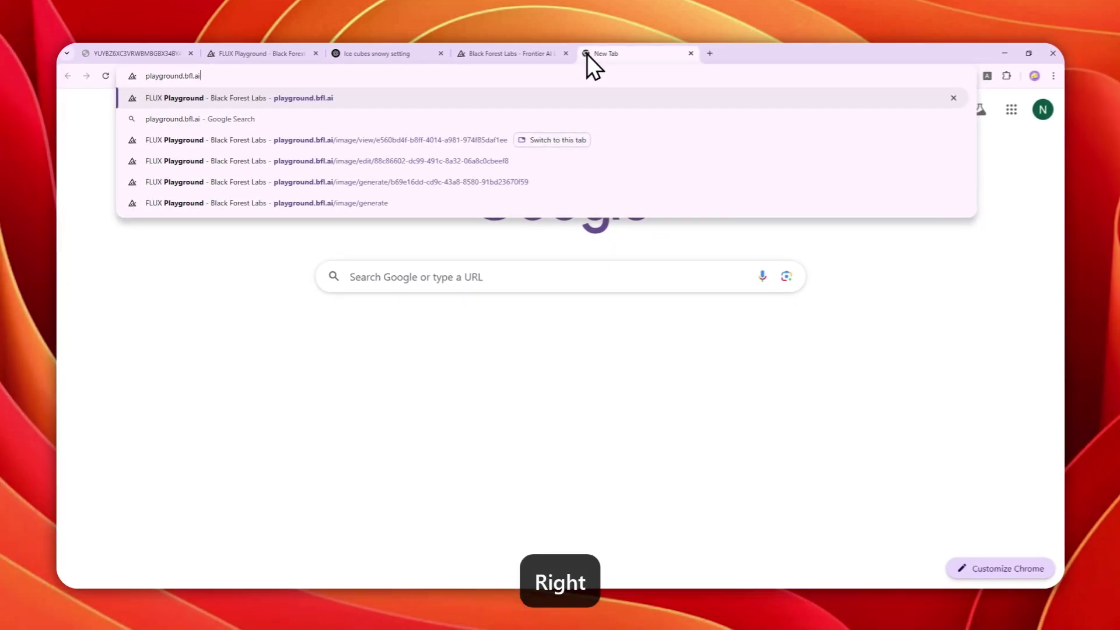
{"action": "key", "text": "Return"}
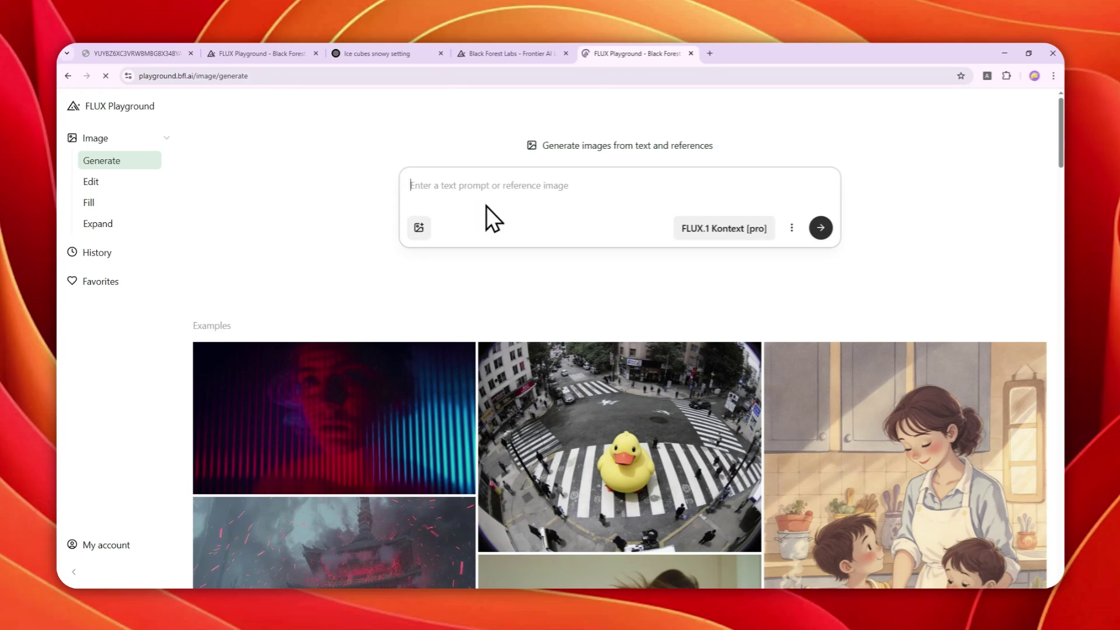
{"action": "left_click_drag", "start_coordinate": [729, 146], "coordinate": [725, 56]}
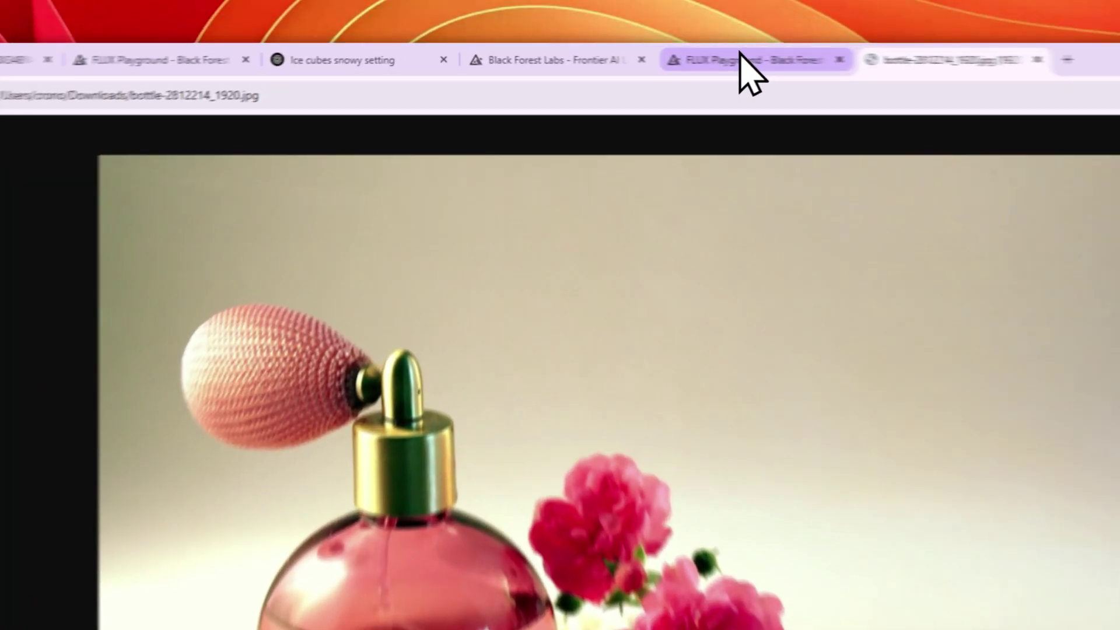
- Upload the pink perfume bottle photo with roses and pearls into the FLUX Playground editor
{"action": "left_click", "coordinate": [630, 55]}
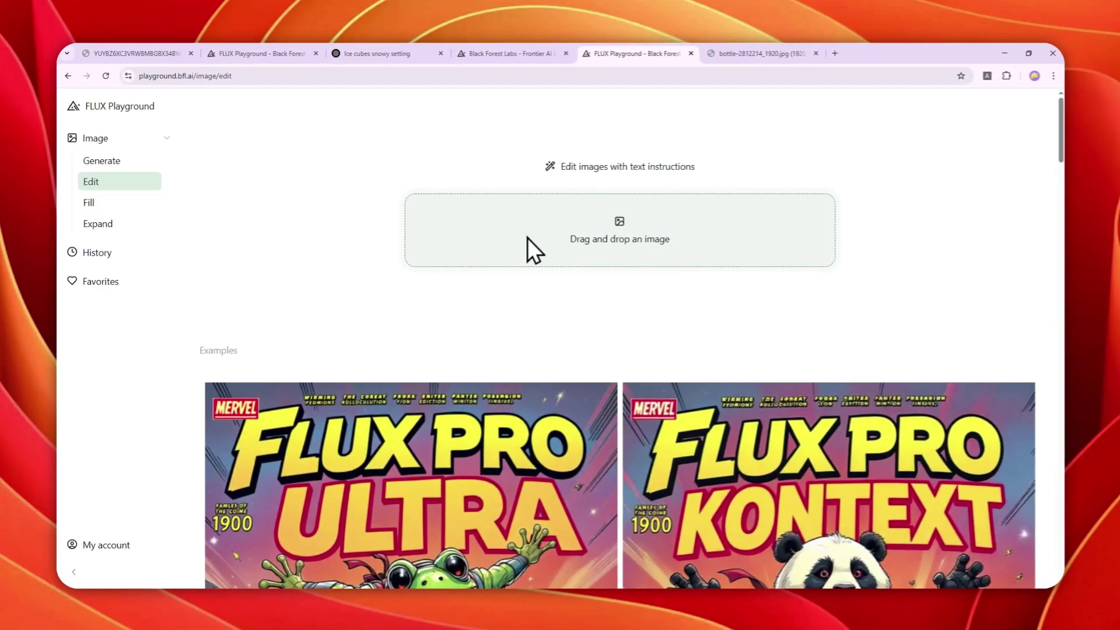
{"action": "left_click", "coordinate": [596, 223]}
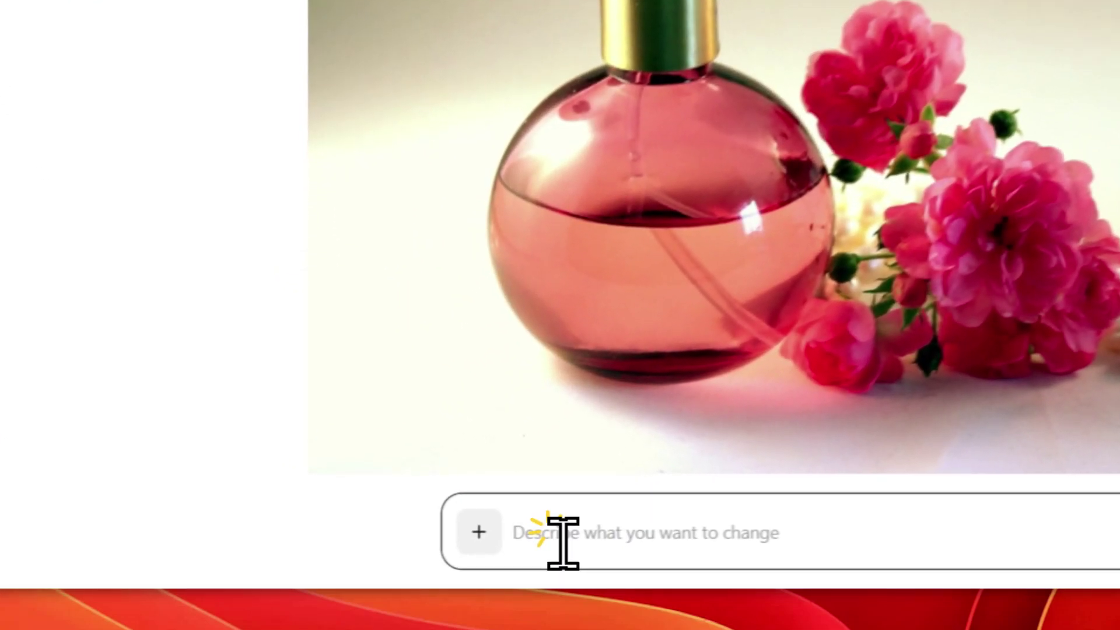
- Enter the edit prompt 'Put the perfume on top of a marble, autumn theme season'
{"action": "type", "text": "Put the"}
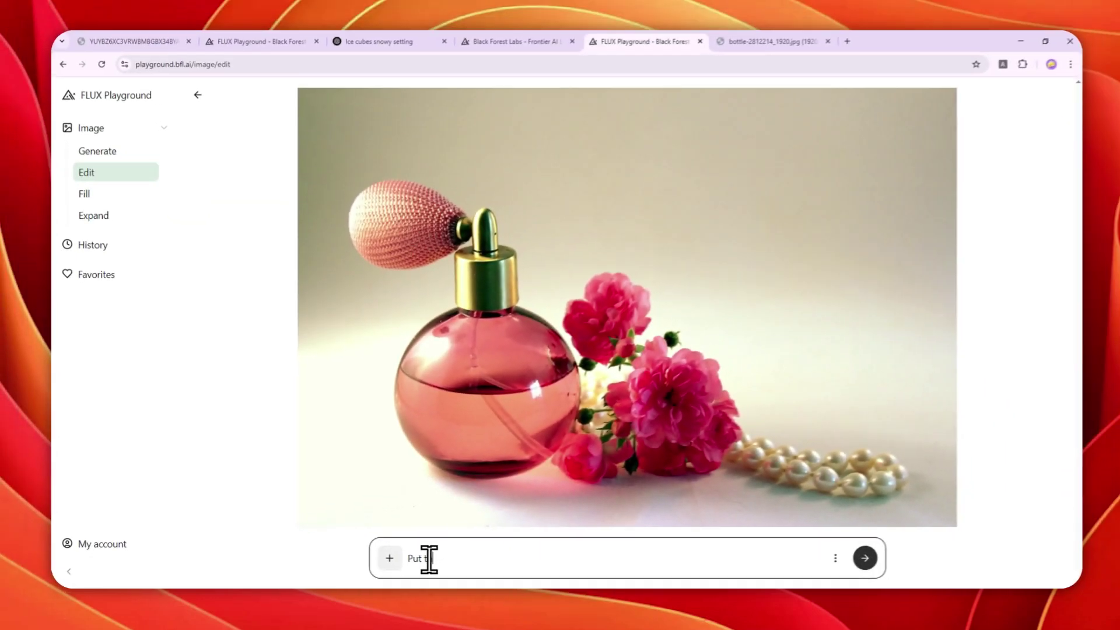
{"action": "type", "text": " perfume"}
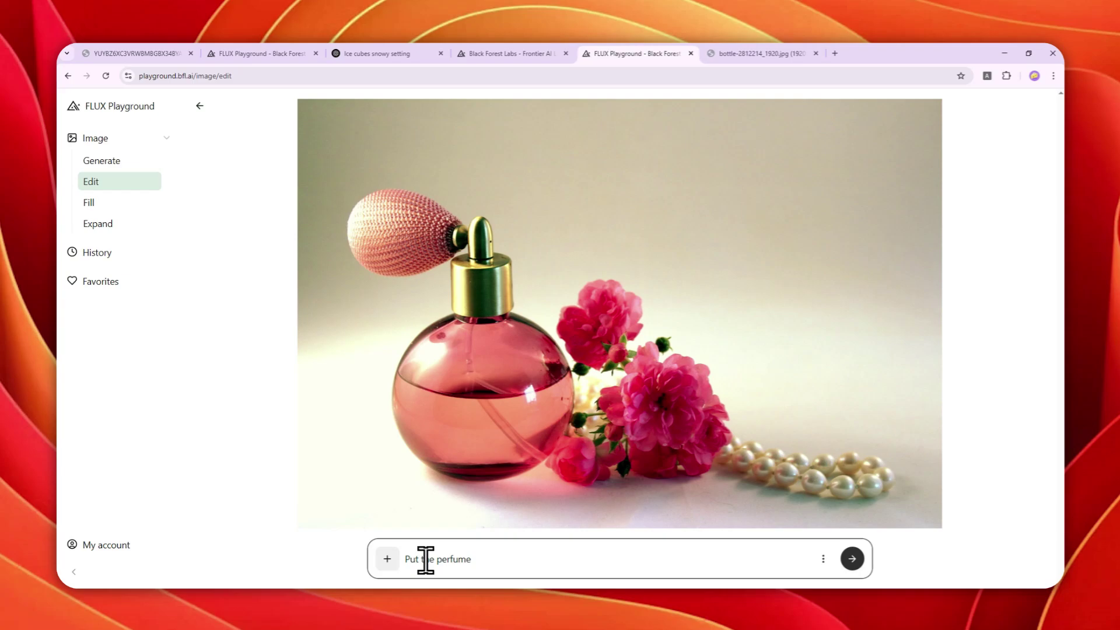
{"action": "type", "text": "on top of a marble, autumn "}
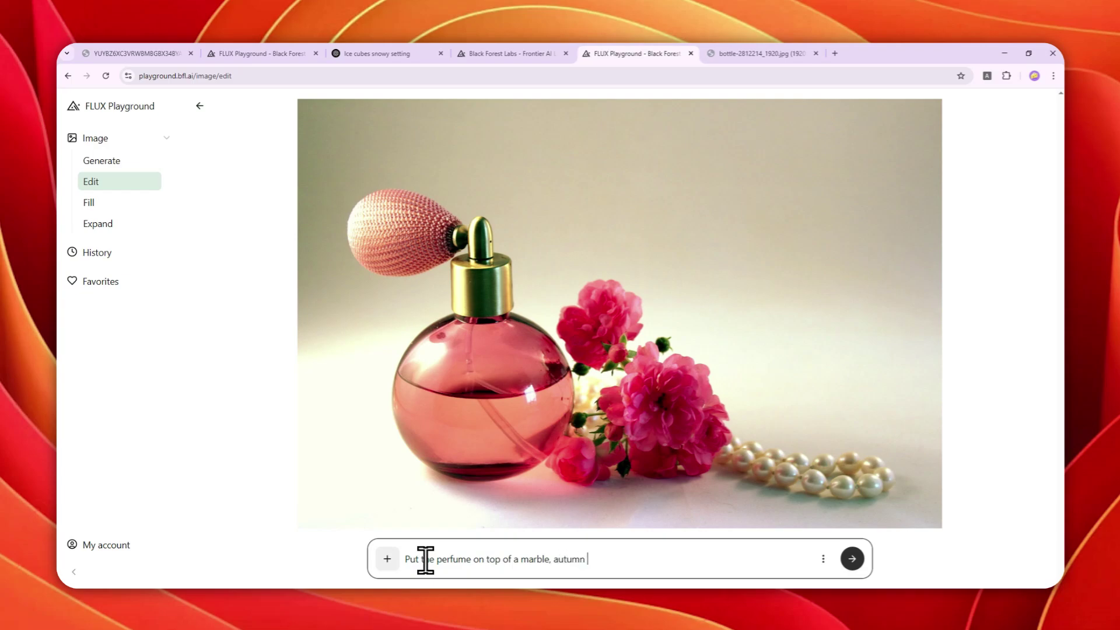
{"action": "type", "text": "theme season"}
- Set the generation settings to batch size 2 and JPEG output format
{"action": "left_click", "coordinate": [823, 559]}
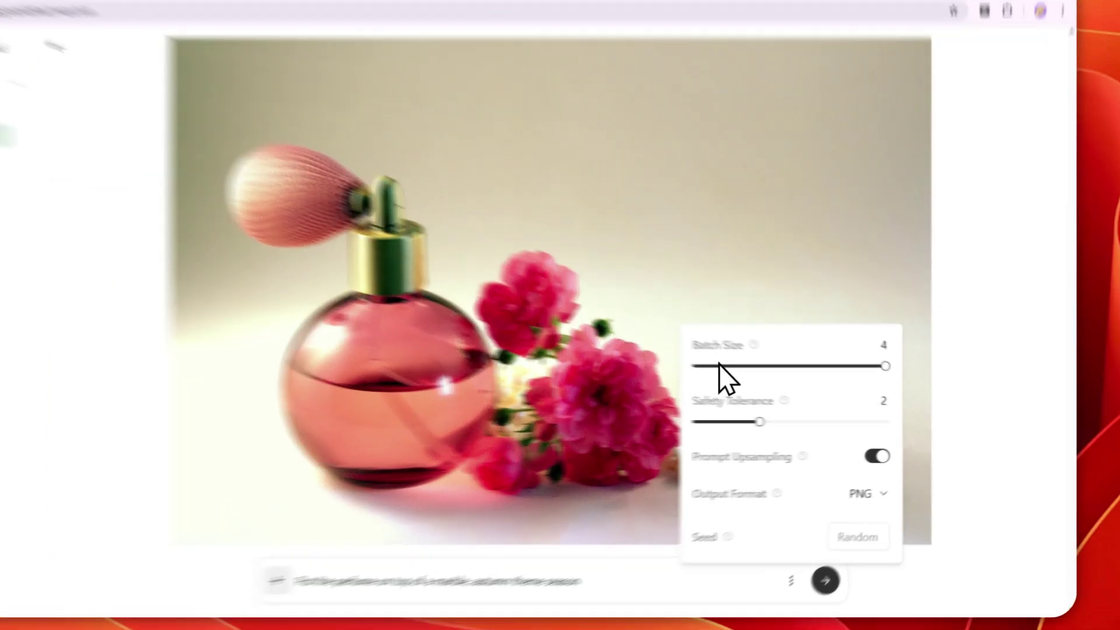
{"action": "left_click", "coordinate": [764, 376]}
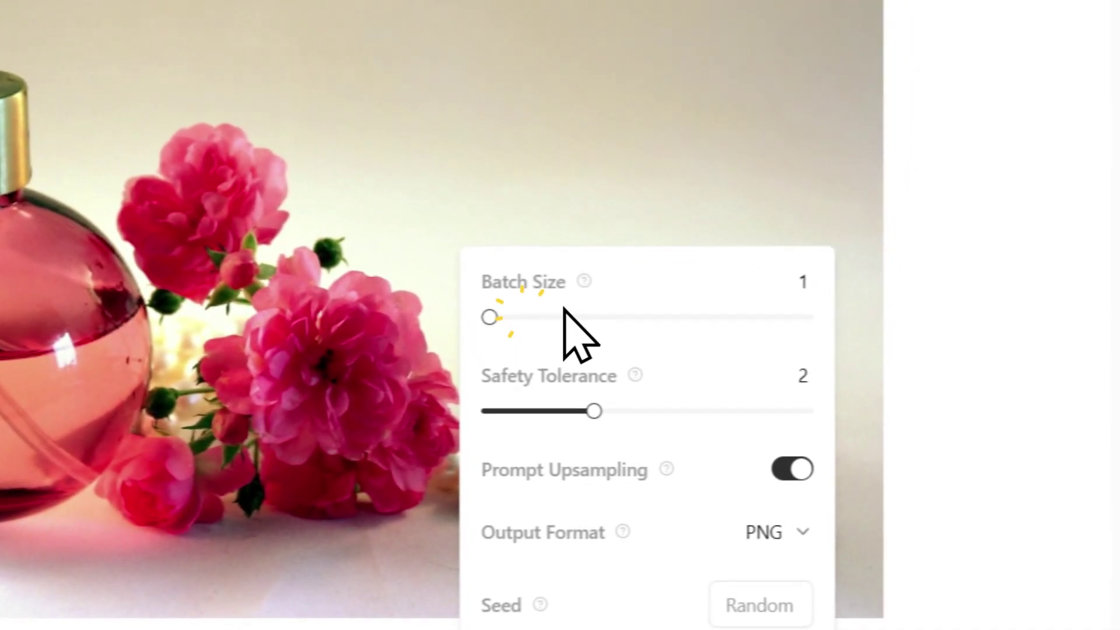
{"action": "left_click", "coordinate": [598, 315]}
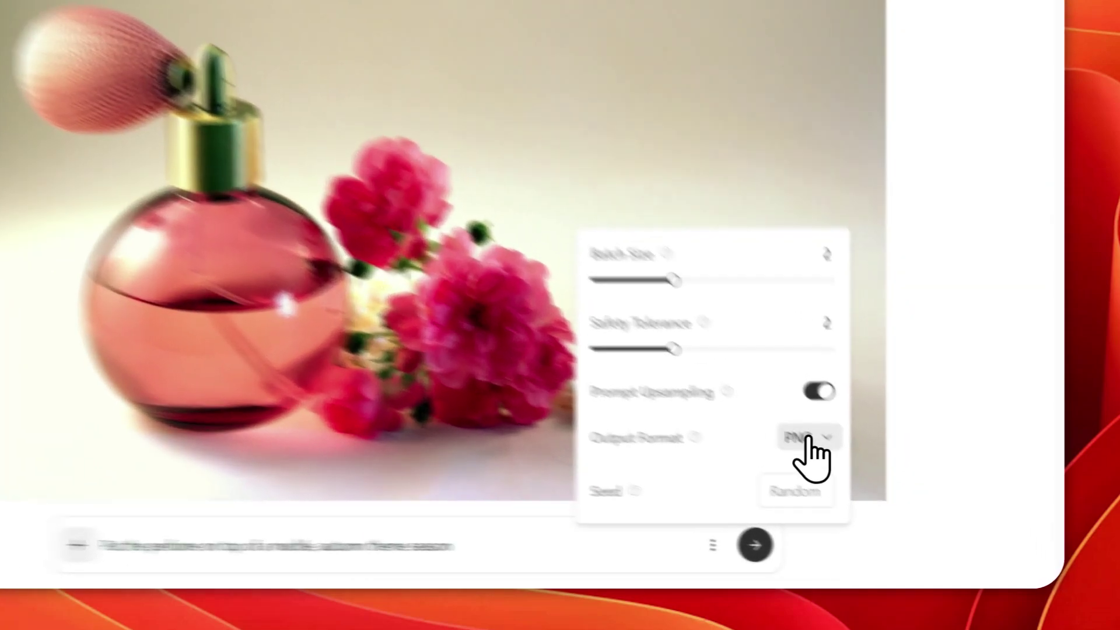
{"action": "left_click", "coordinate": [887, 484]}
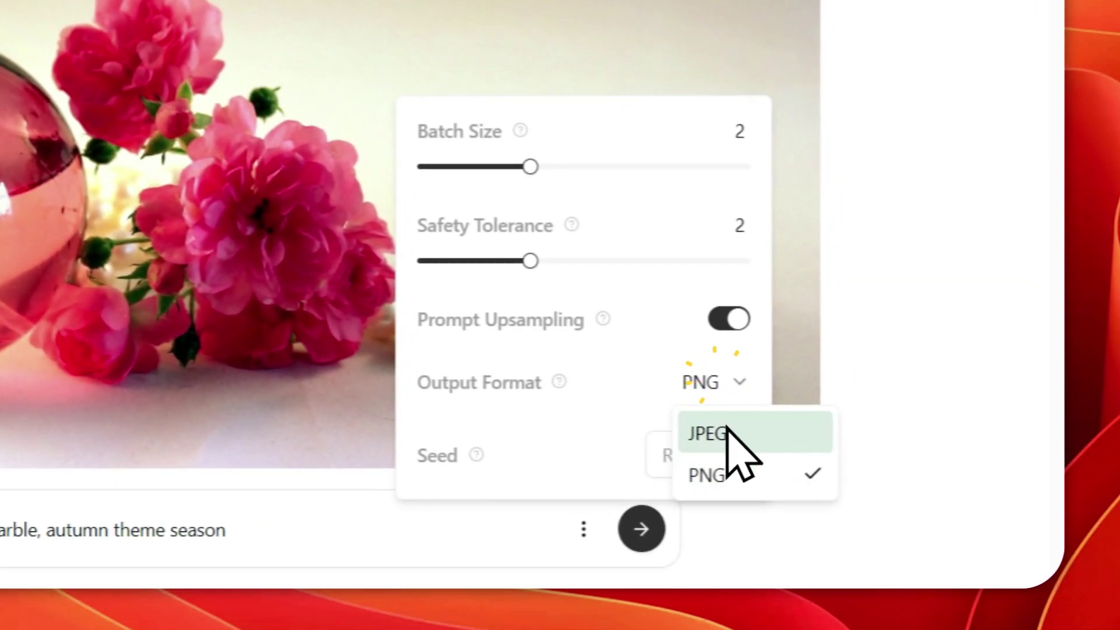
{"action": "left_click", "coordinate": [723, 432]}
{"action": "left_click", "coordinate": [580, 531]}
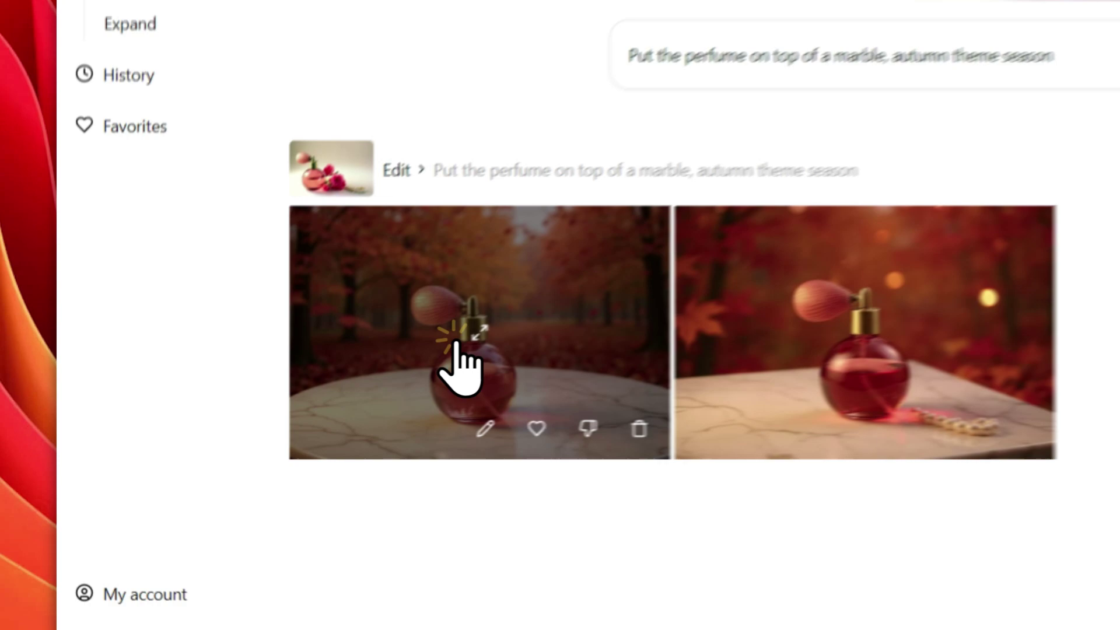
- Enlarge the autumn forest result and download the image
{"action": "left_click", "coordinate": [283, 403]}
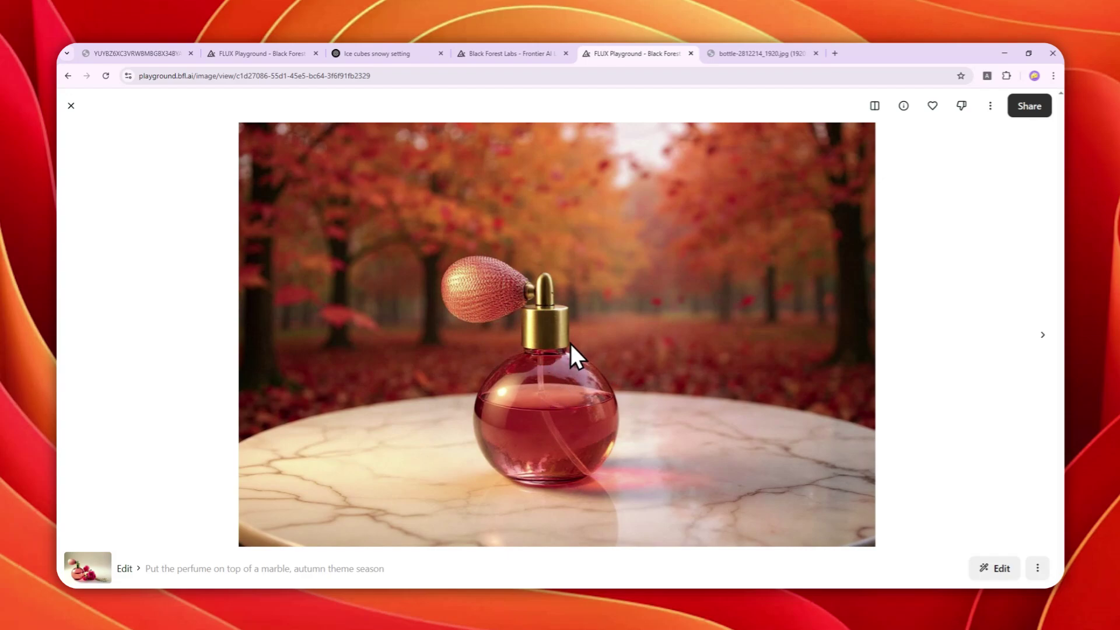
{"action": "right_click", "coordinate": [700, 238]}
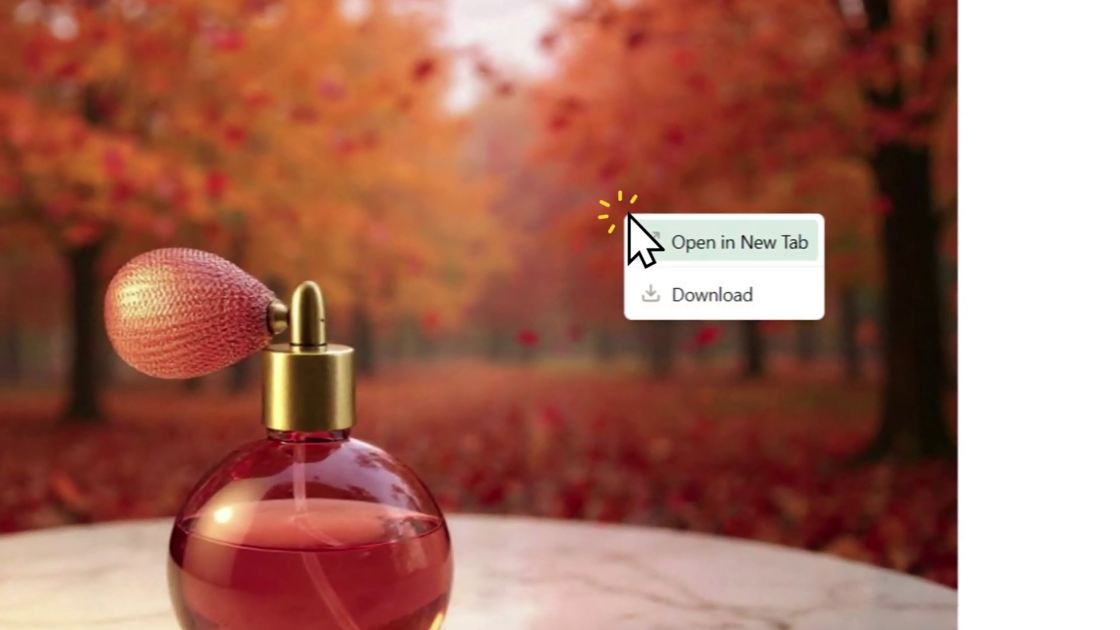
{"action": "left_click", "coordinate": [718, 295]}
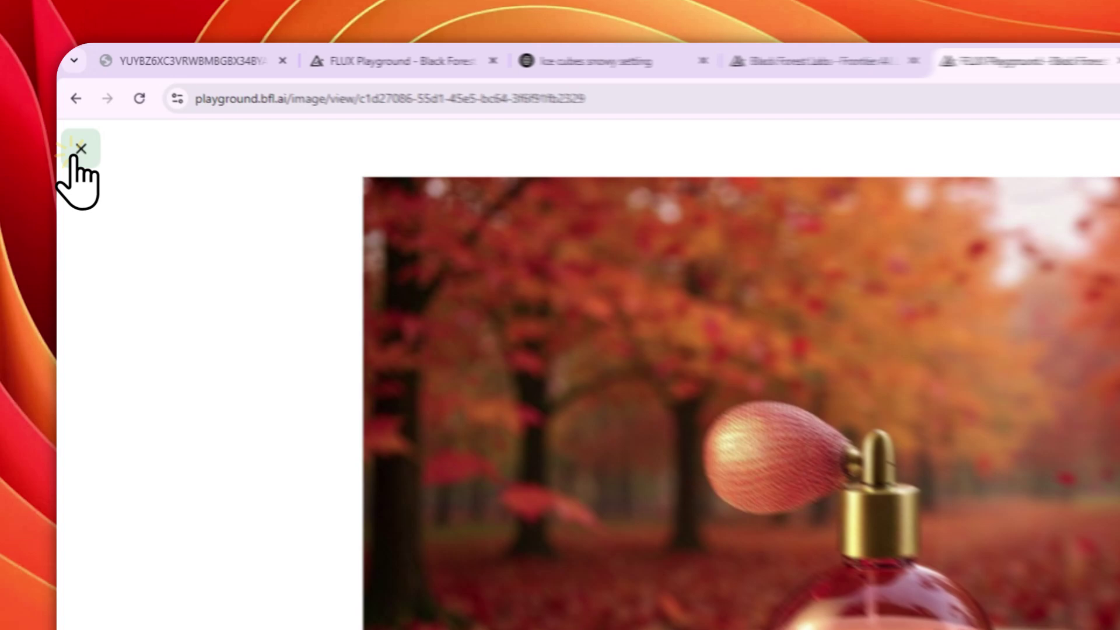
- Close the enlarged result and return to the Black Forest Labs FLUX.1 Kontext page
{"action": "left_click", "coordinate": [70, 105]}
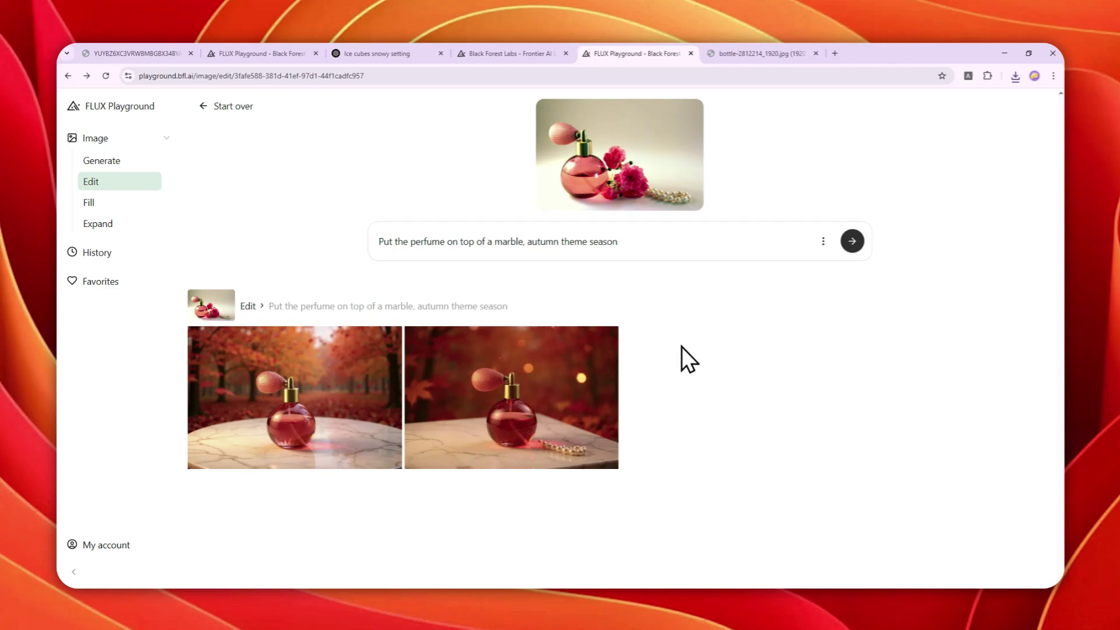
{"action": "left_click", "coordinate": [507, 53]}
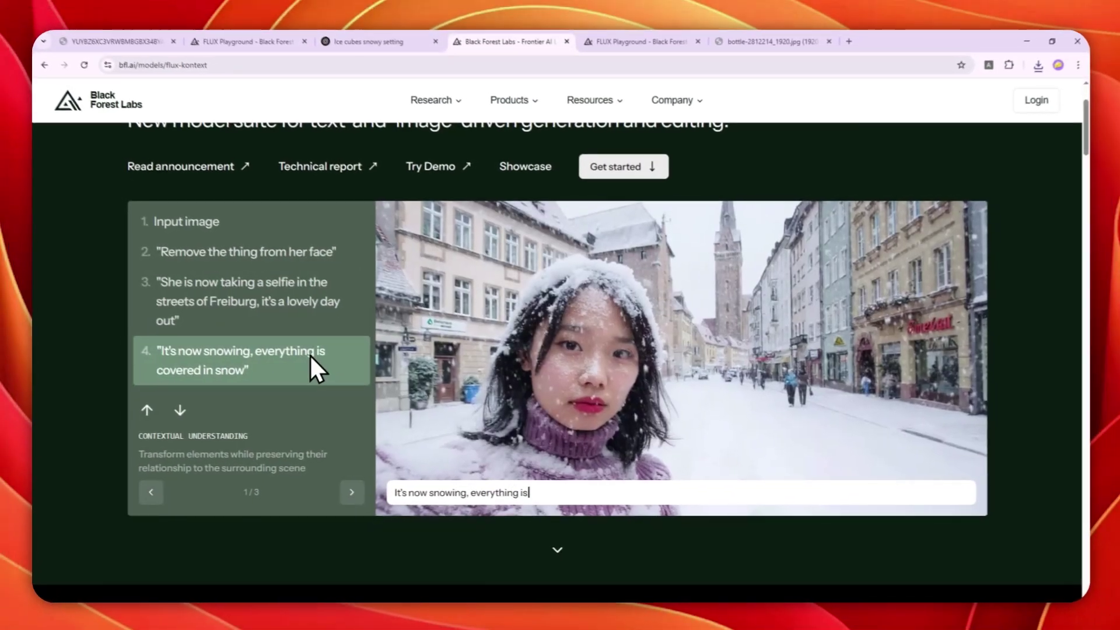
{"action": "scroll", "coordinate": [420, 353], "scroll_direction": "up", "scroll_amount": 1}
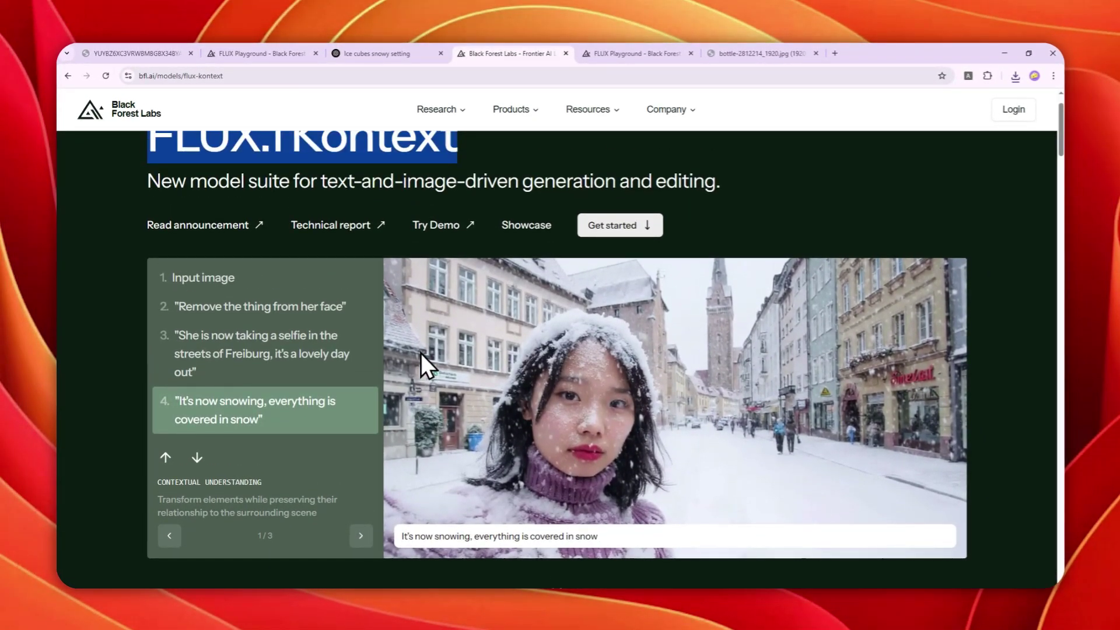
{"action": "scroll", "coordinate": [418, 351], "scroll_direction": "up", "scroll_amount": 1}
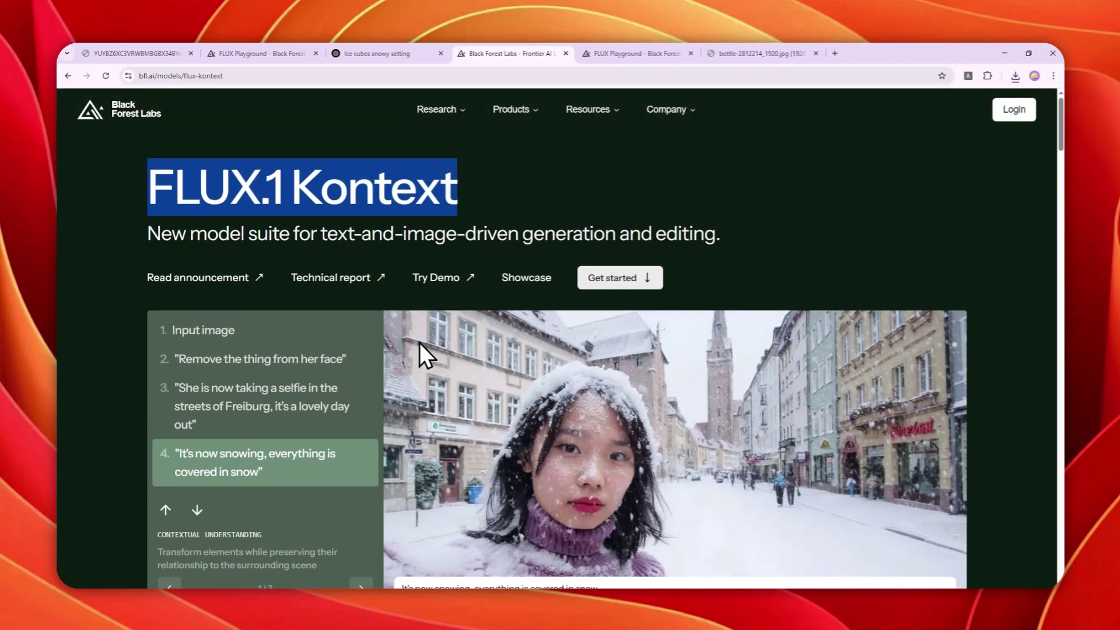
{"action": "scroll", "coordinate": [983, 310], "scroll_direction": "down", "scroll_amount": 5}
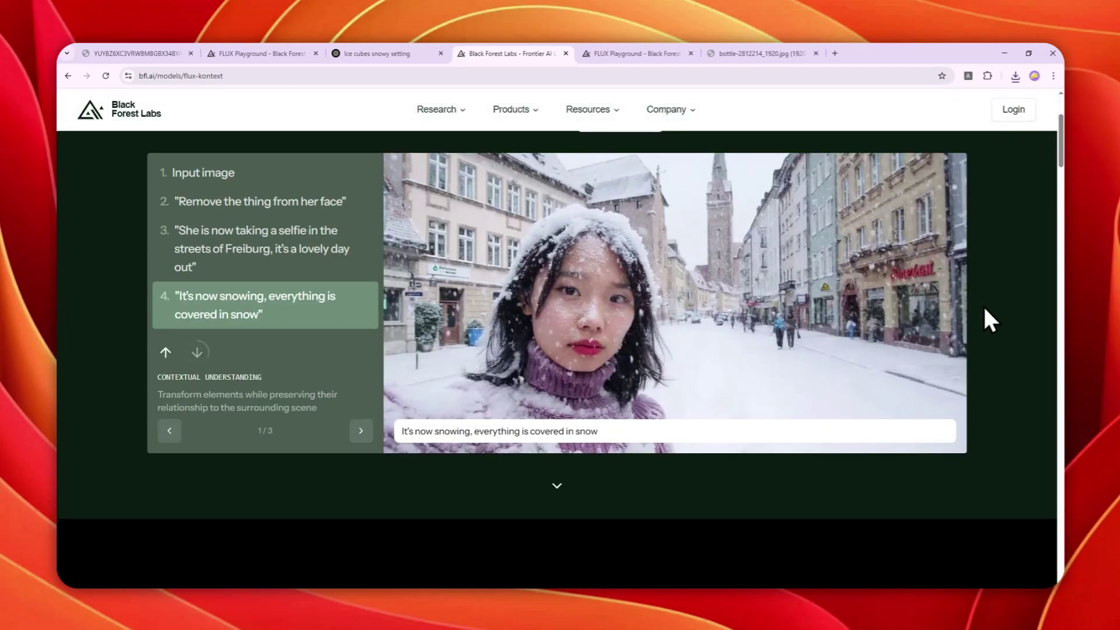
{"action": "scroll", "coordinate": [984, 310], "scroll_direction": "down", "scroll_amount": 9}
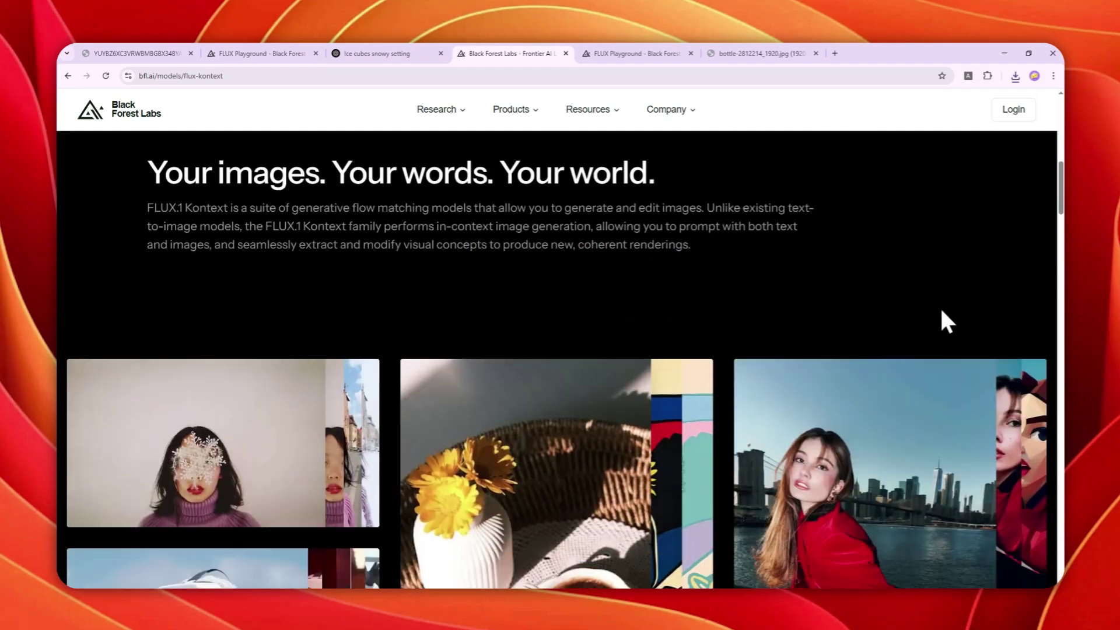
{"action": "scroll", "coordinate": [752, 265], "scroll_direction": "down", "scroll_amount": 2}
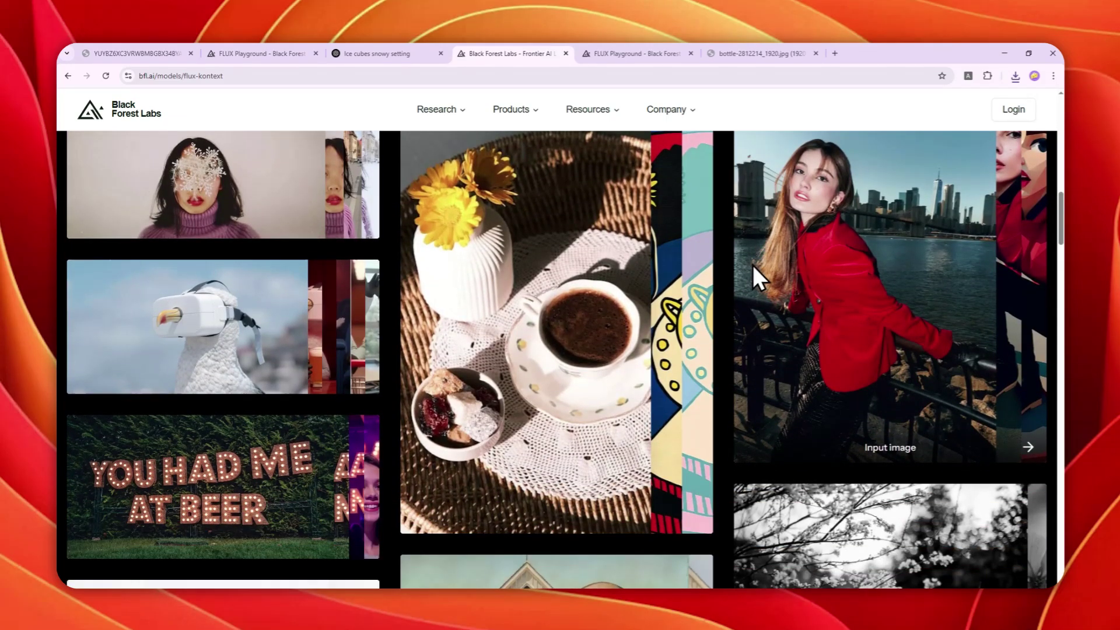
{"action": "scroll", "coordinate": [732, 270], "scroll_direction": "down", "scroll_amount": 4}
{"action": "scroll", "coordinate": [726, 273], "scroll_direction": "down", "scroll_amount": 3}
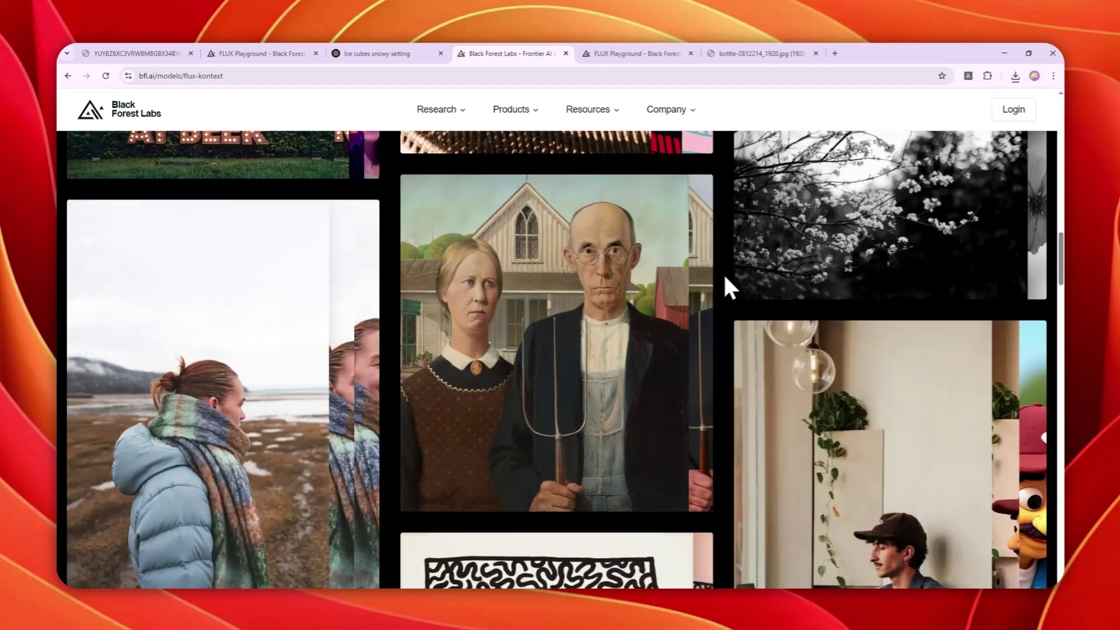
{"action": "scroll", "coordinate": [723, 274], "scroll_direction": "down", "scroll_amount": 7}
{"action": "scroll", "coordinate": [727, 301], "scroll_direction": "down", "scroll_amount": 3}
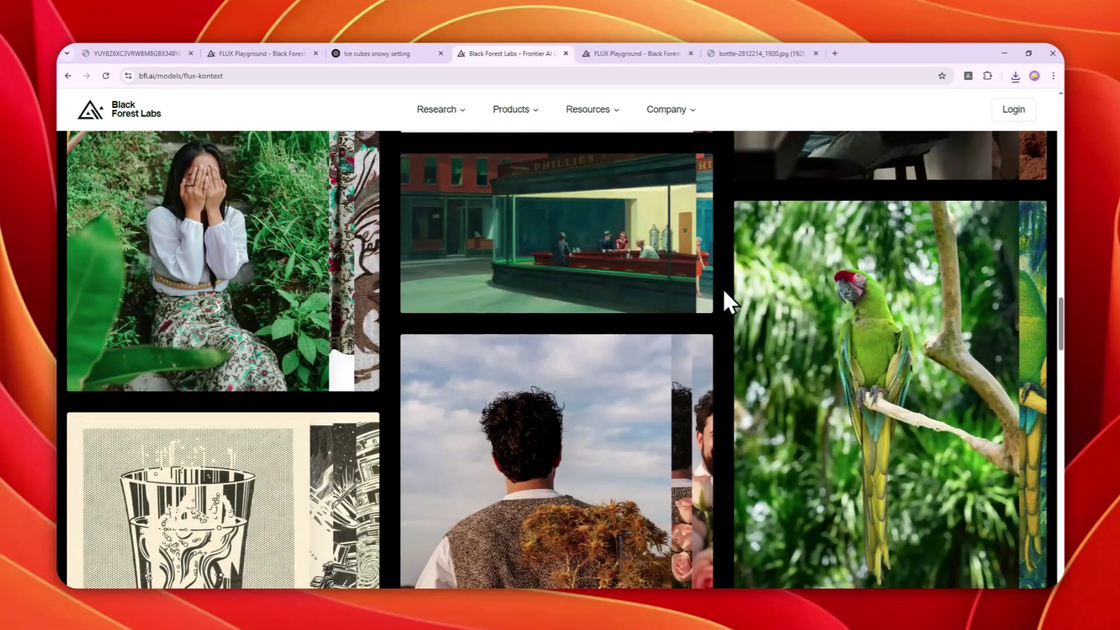